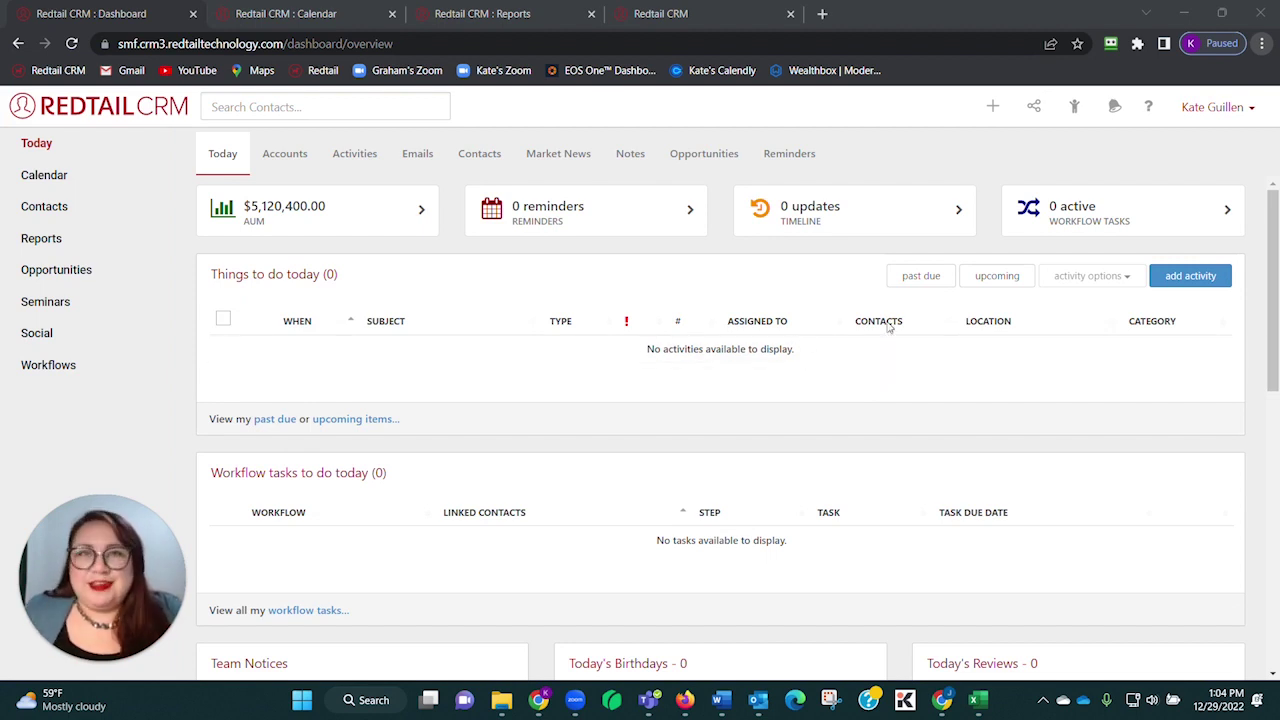
- From the CRM's help resources, open the Redtail Help Desk and go to the Integration Partners section of the CRM category
left_click(1150, 108)
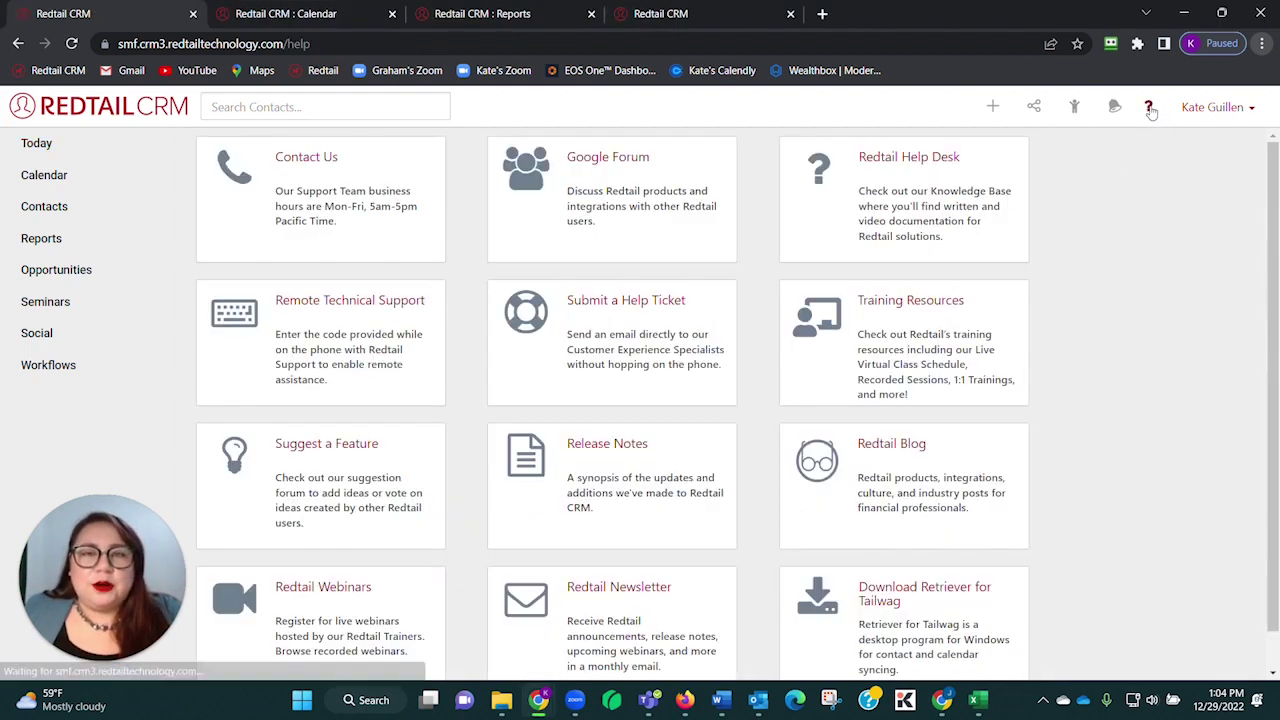
left_click(847, 200)
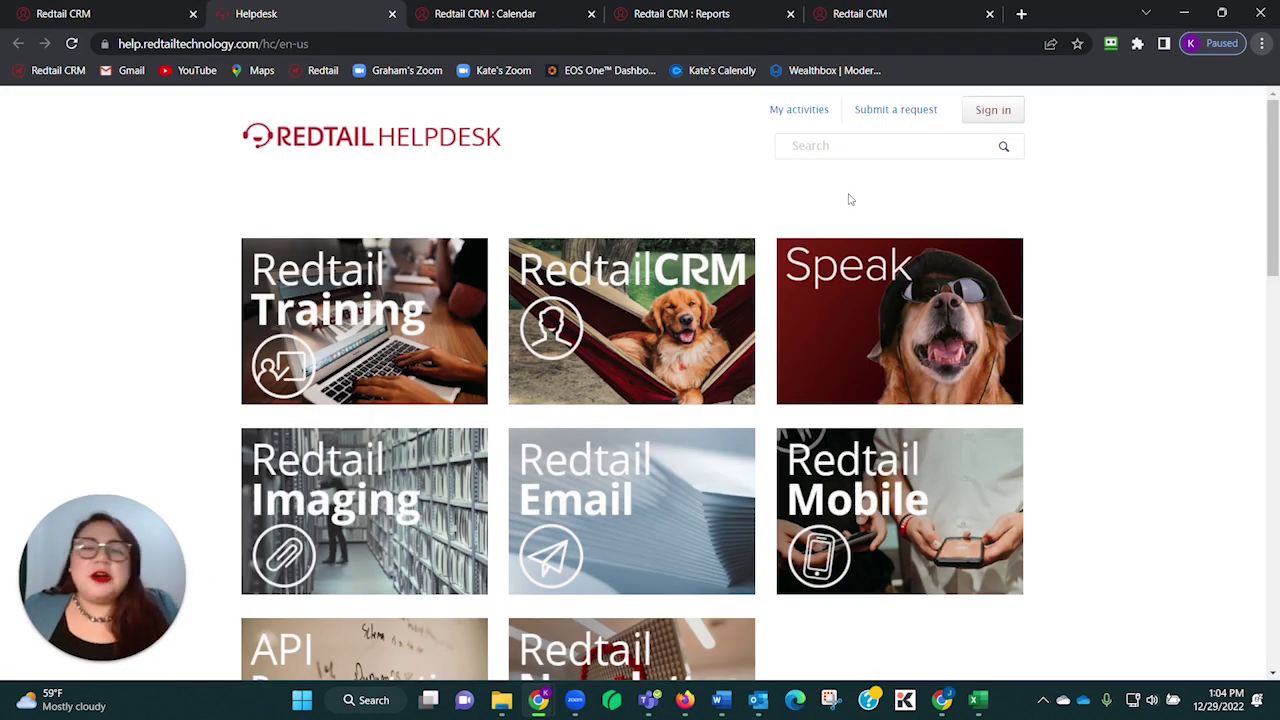
left_click(610, 302)
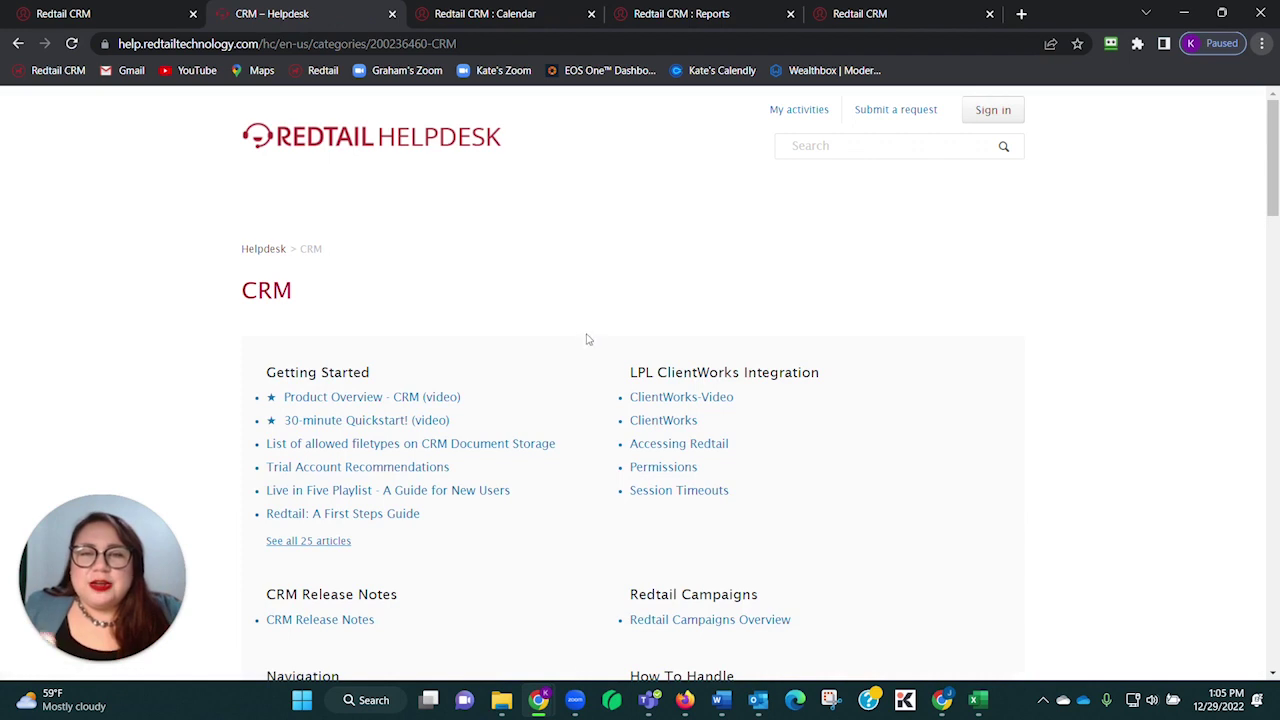
scroll(586, 340, "down", 6)
scroll(585, 357, "down", 6)
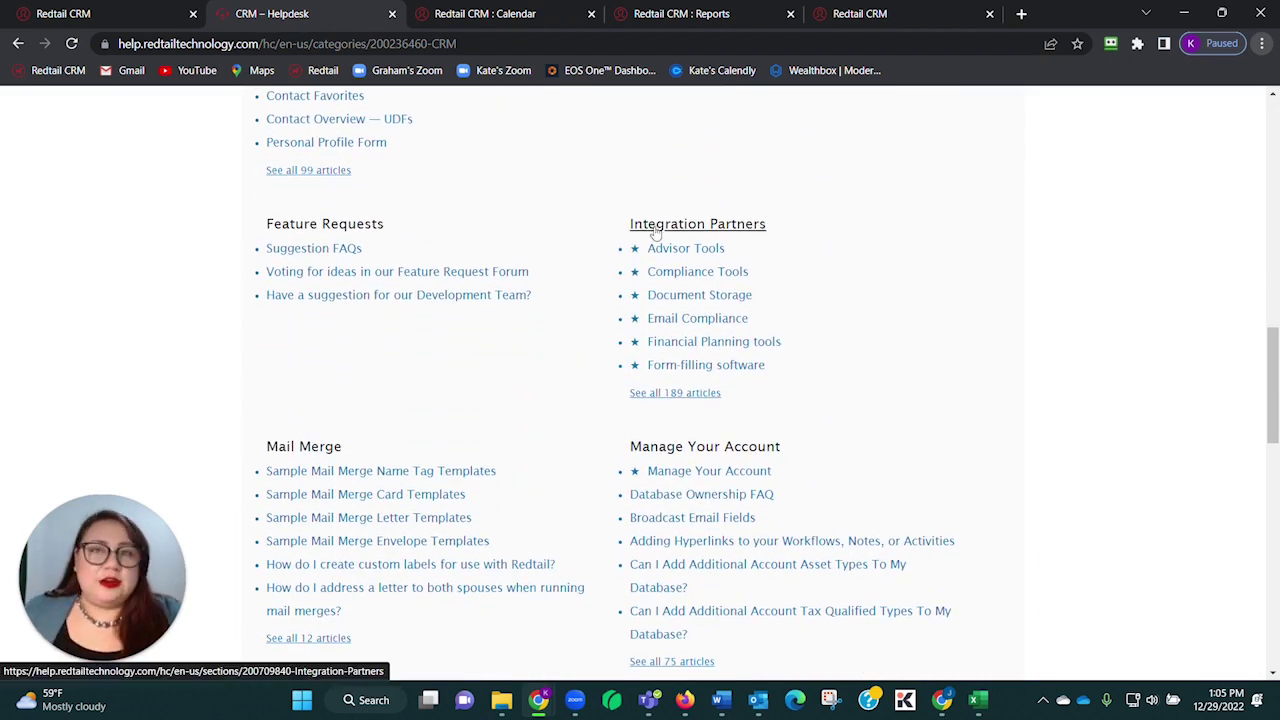
left_click(655, 232)
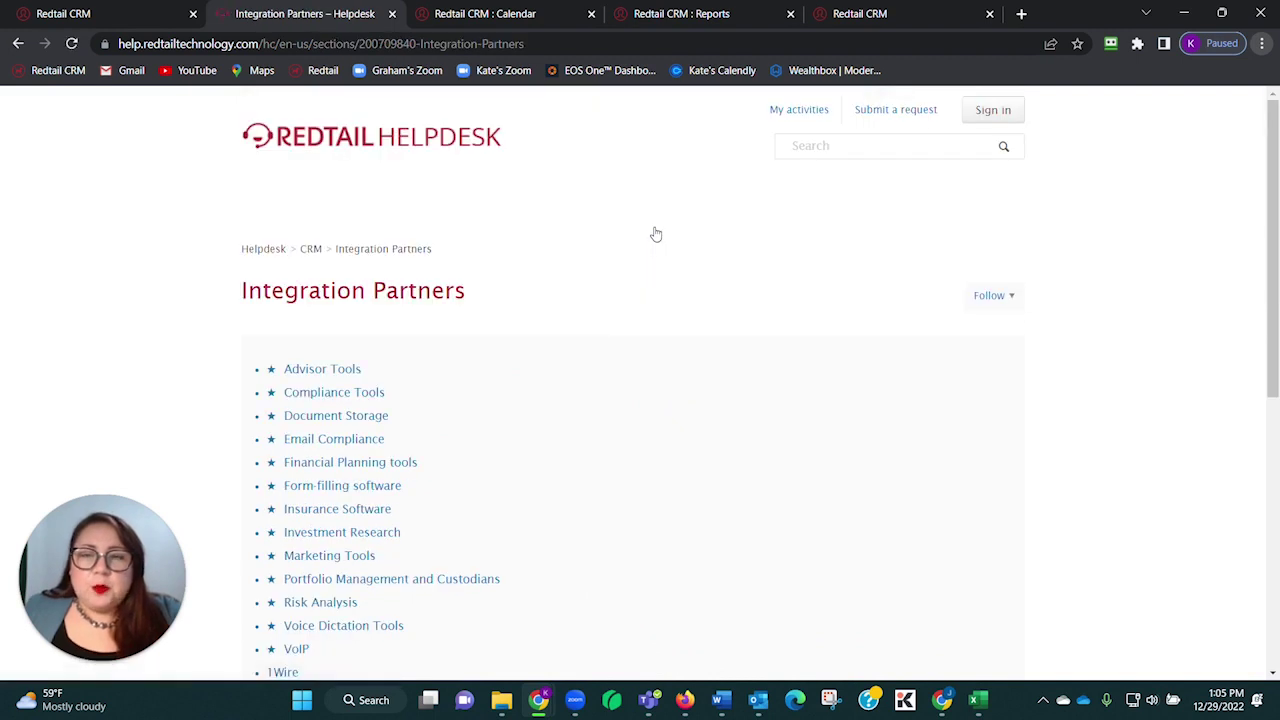
- Open the Portfolio Management and Custodians article and review its lists of custodians and portfolio management tools
scroll(550, 328, "down", 1)
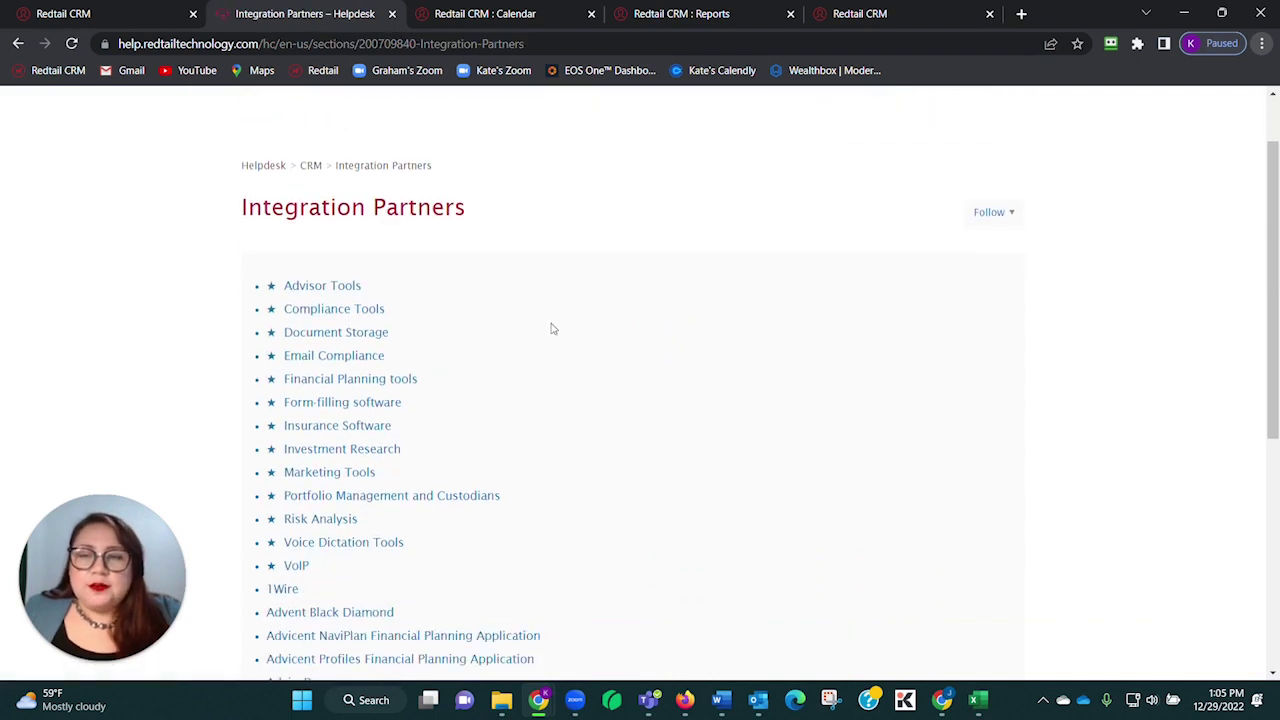
left_click(427, 501)
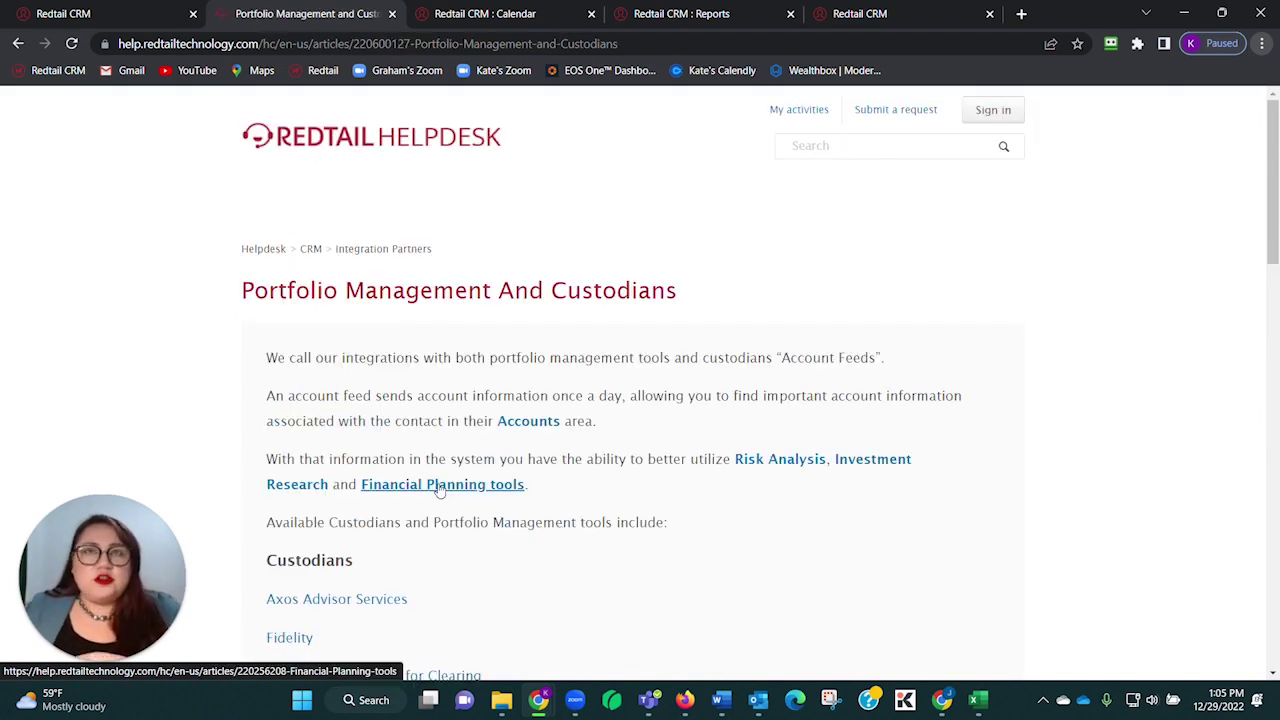
scroll(630, 436, "down", 3)
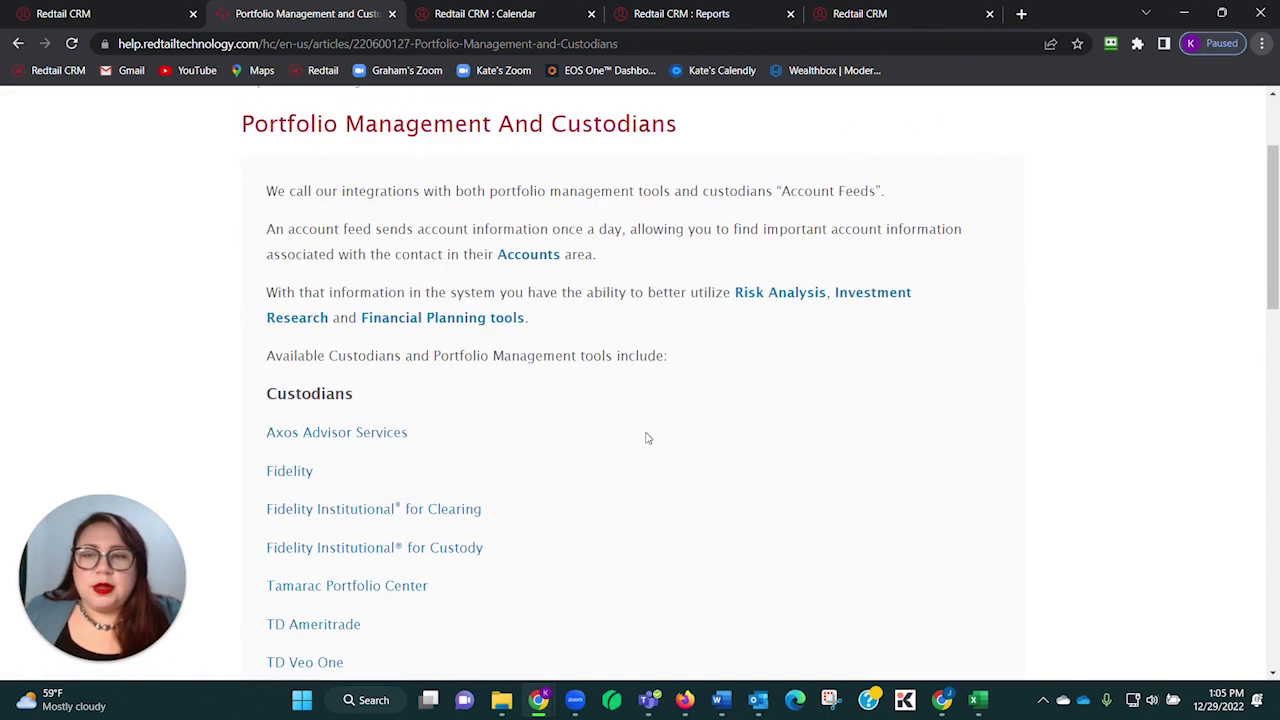
scroll(646, 438, "down", 2)
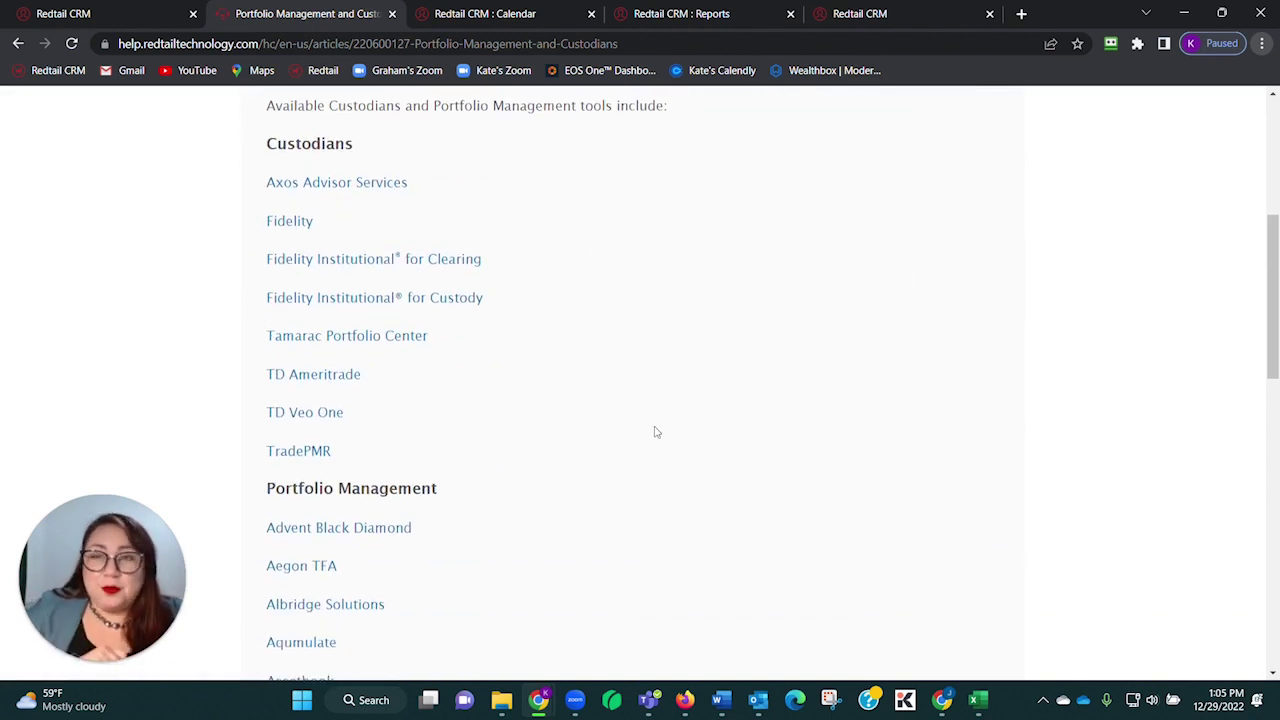
scroll(601, 282, "down", 4)
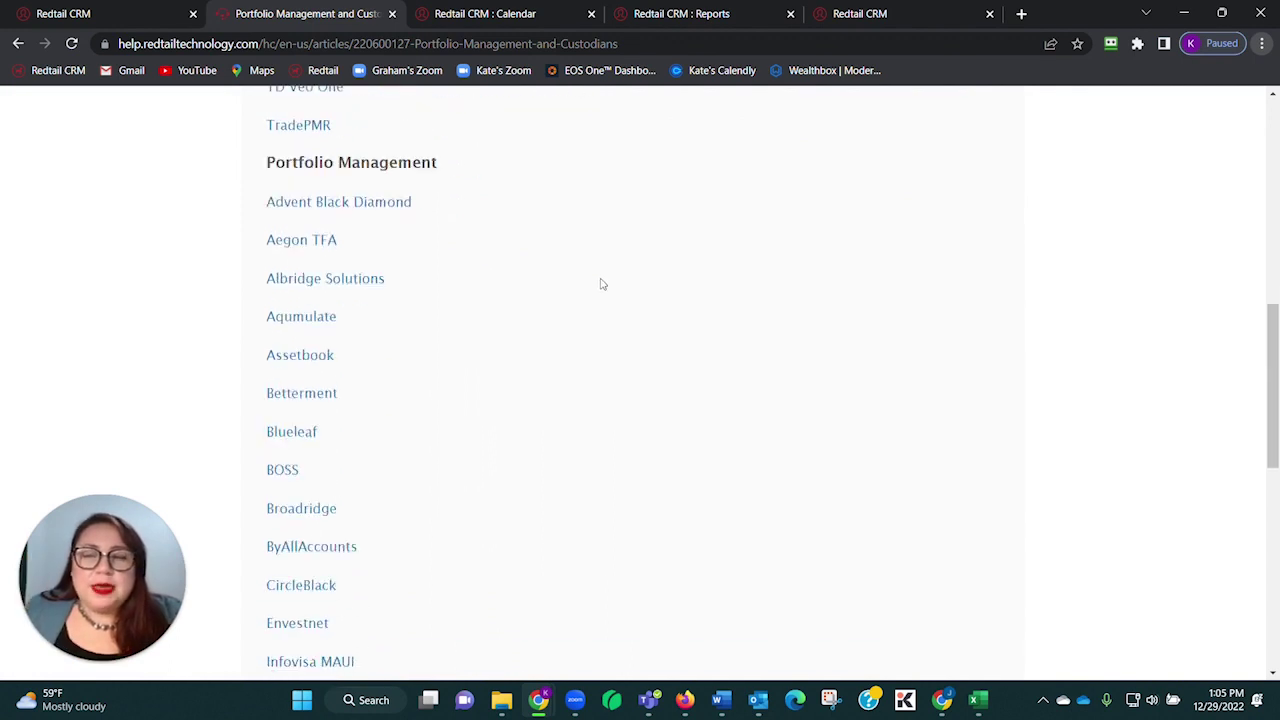
scroll(601, 284, "down", 2)
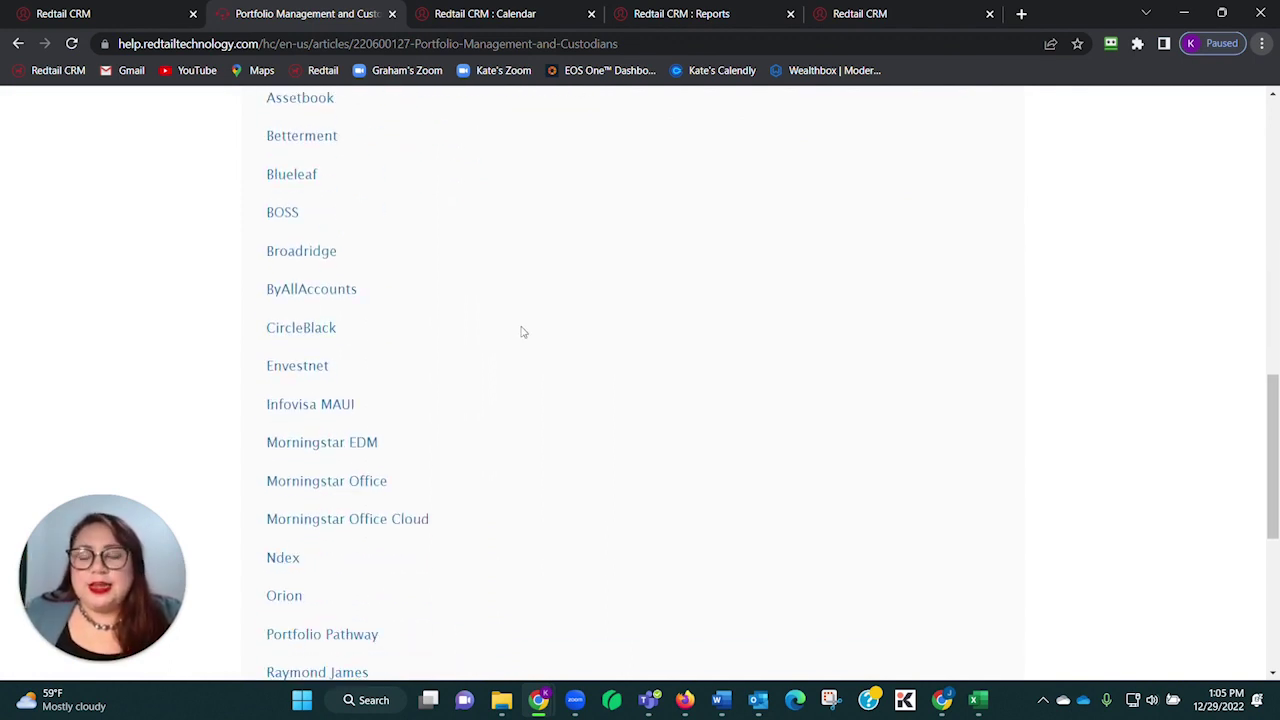
scroll(520, 340, "down", 2)
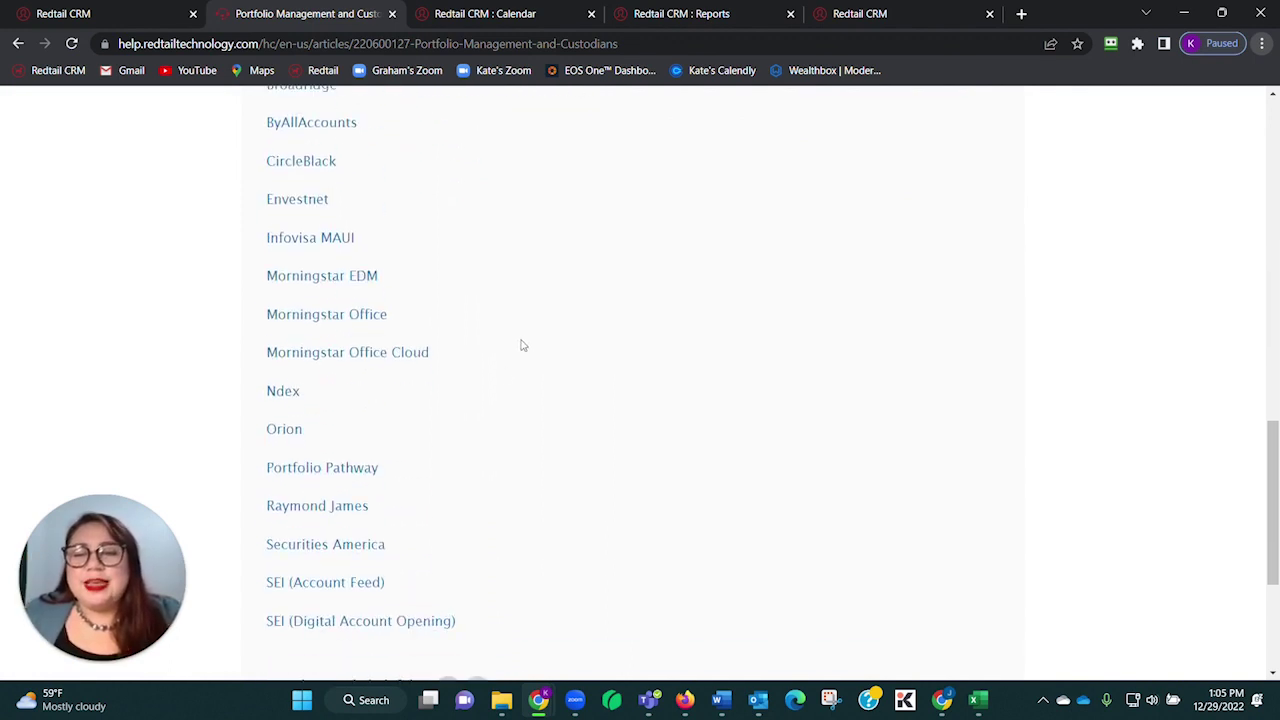
- Open the Orion integration article and read how to set up the account feed and what the integration does
left_click(290, 431)
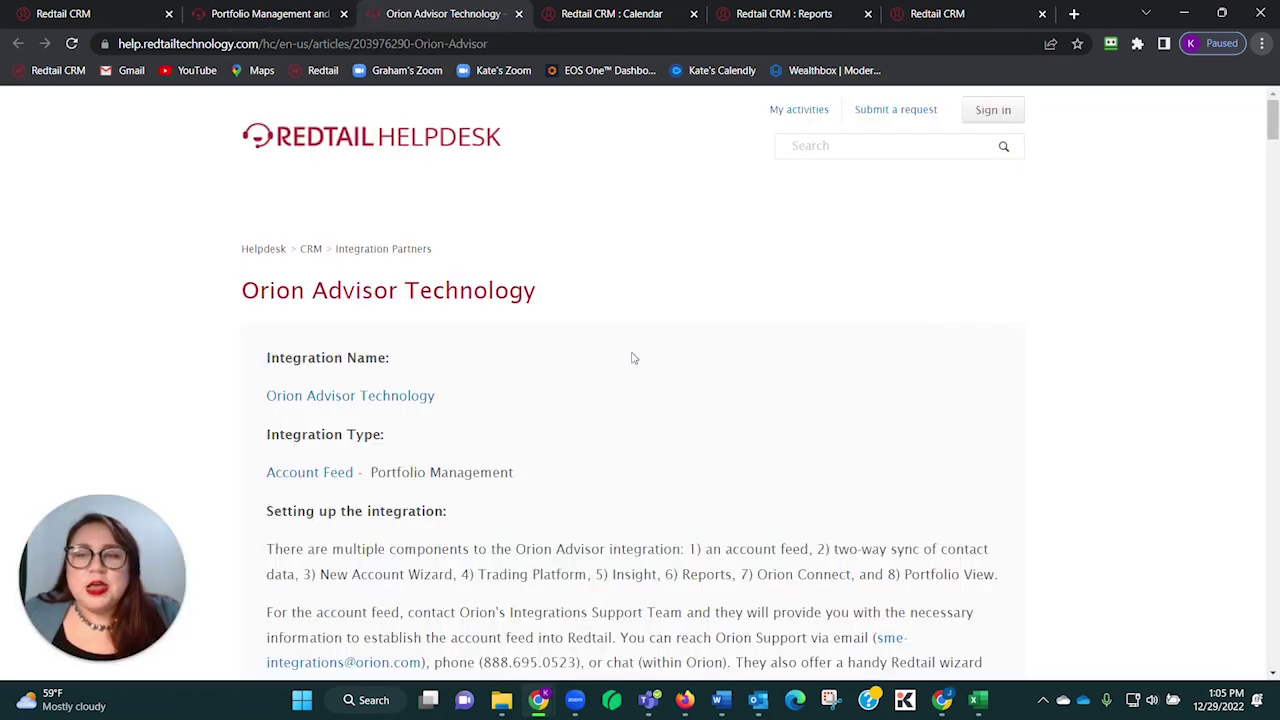
scroll(620, 358, "down", 2)
scroll(612, 505, "down", 5)
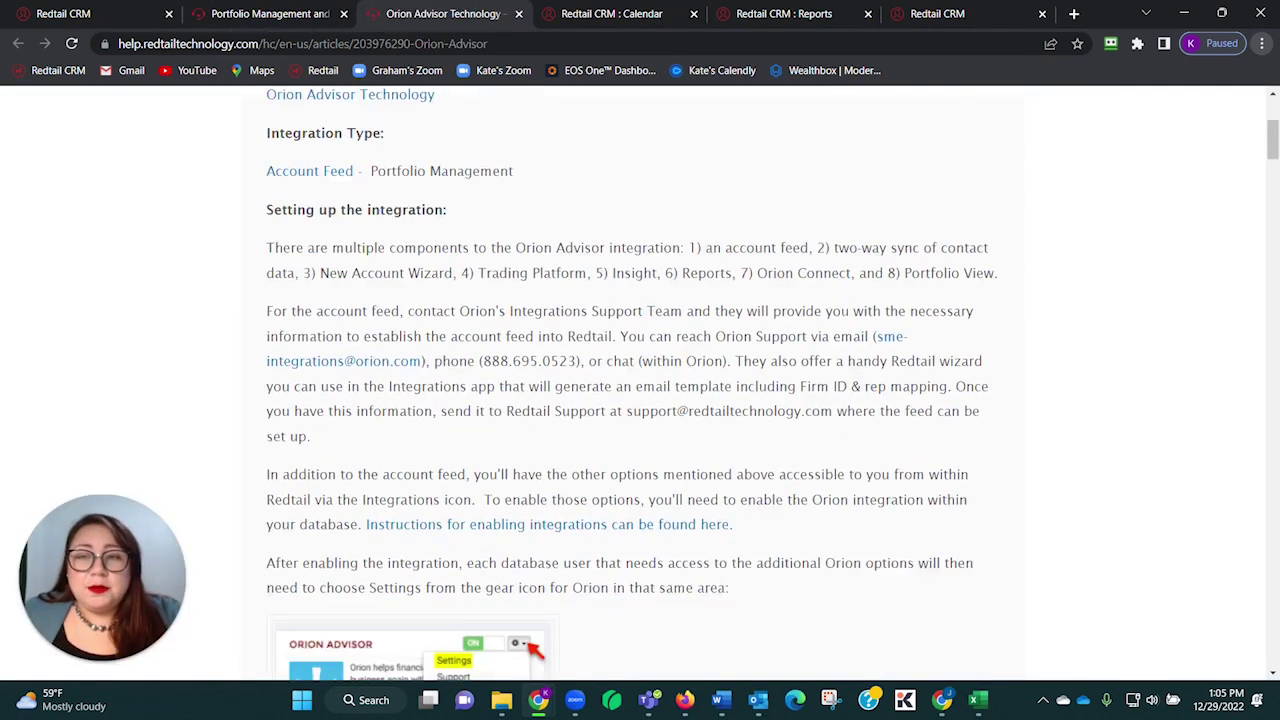
scroll(393, 272, "down", 12)
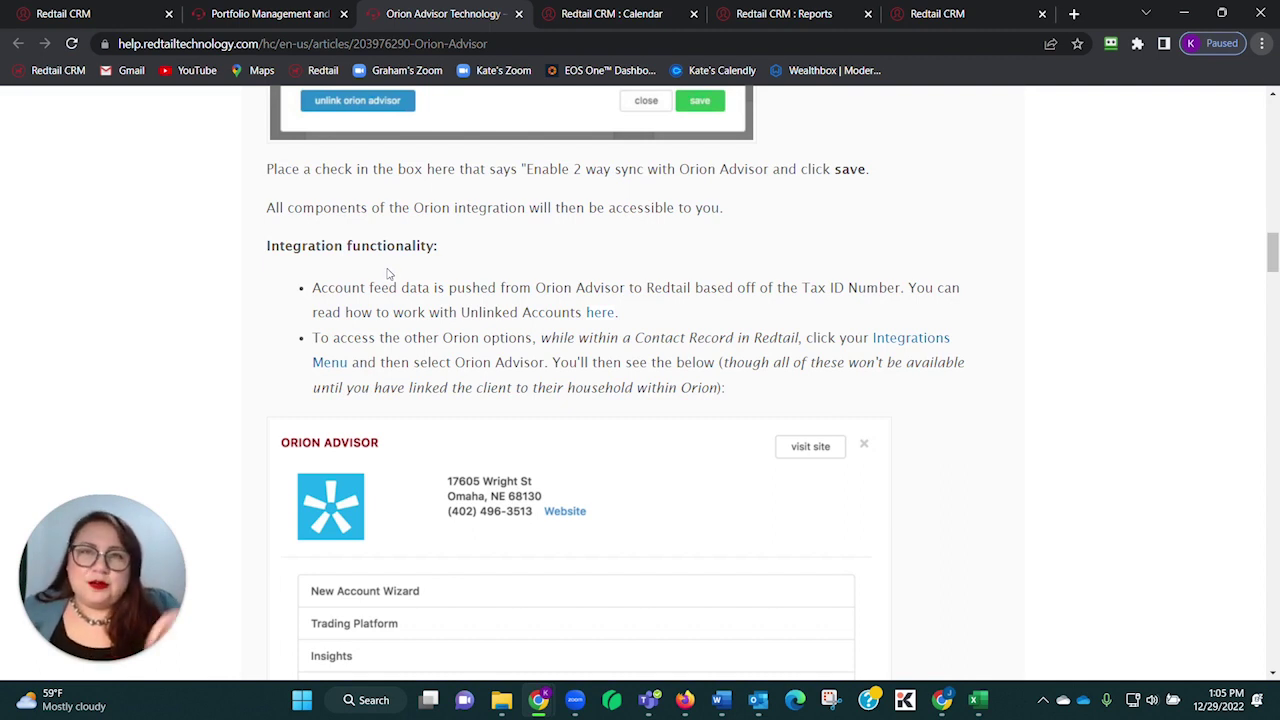
- Return to Redtail CRM, open the recently viewed attorney contact at Investor & Investor, and show that contact's family accounts
left_click(113, 13)
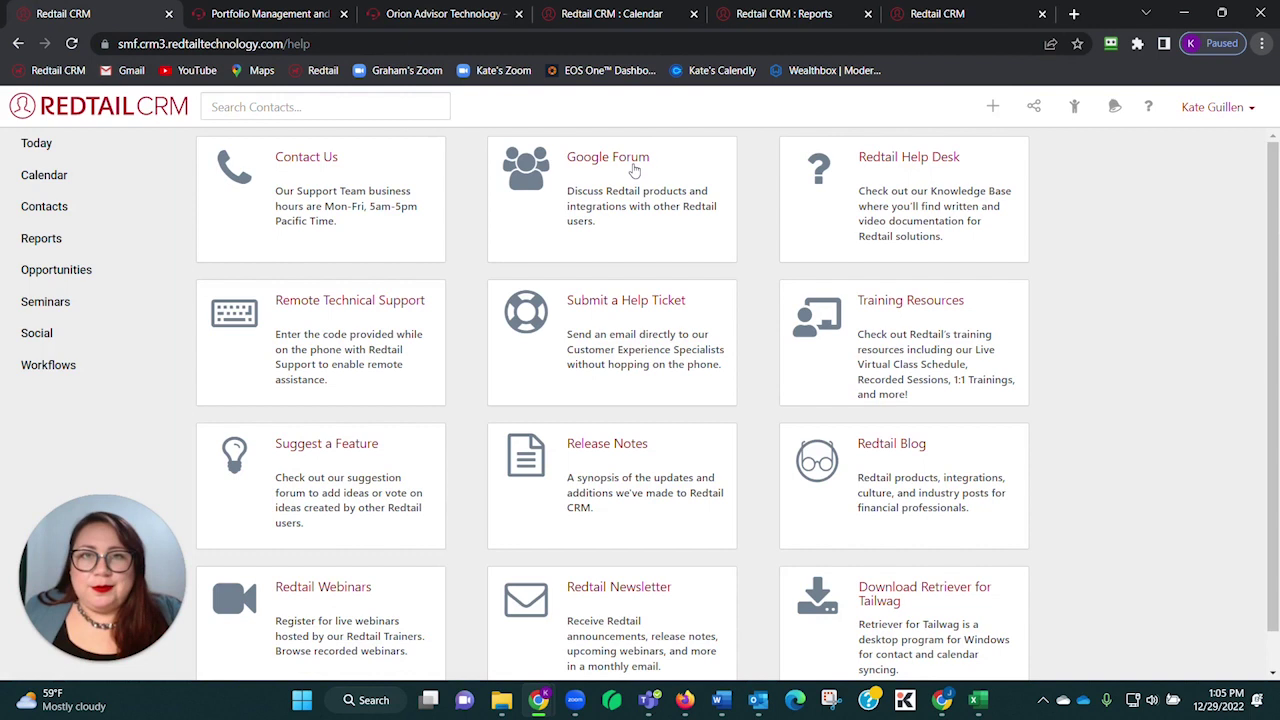
left_click(1076, 108)
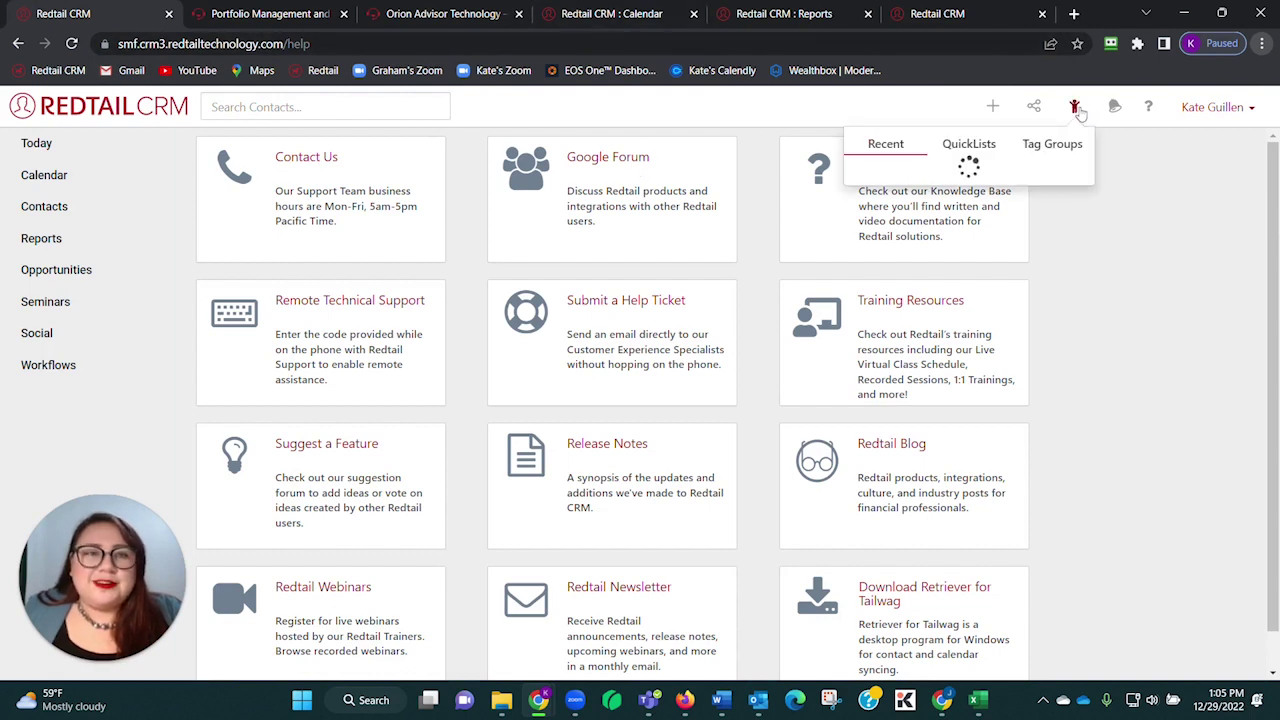
left_click(990, 215)
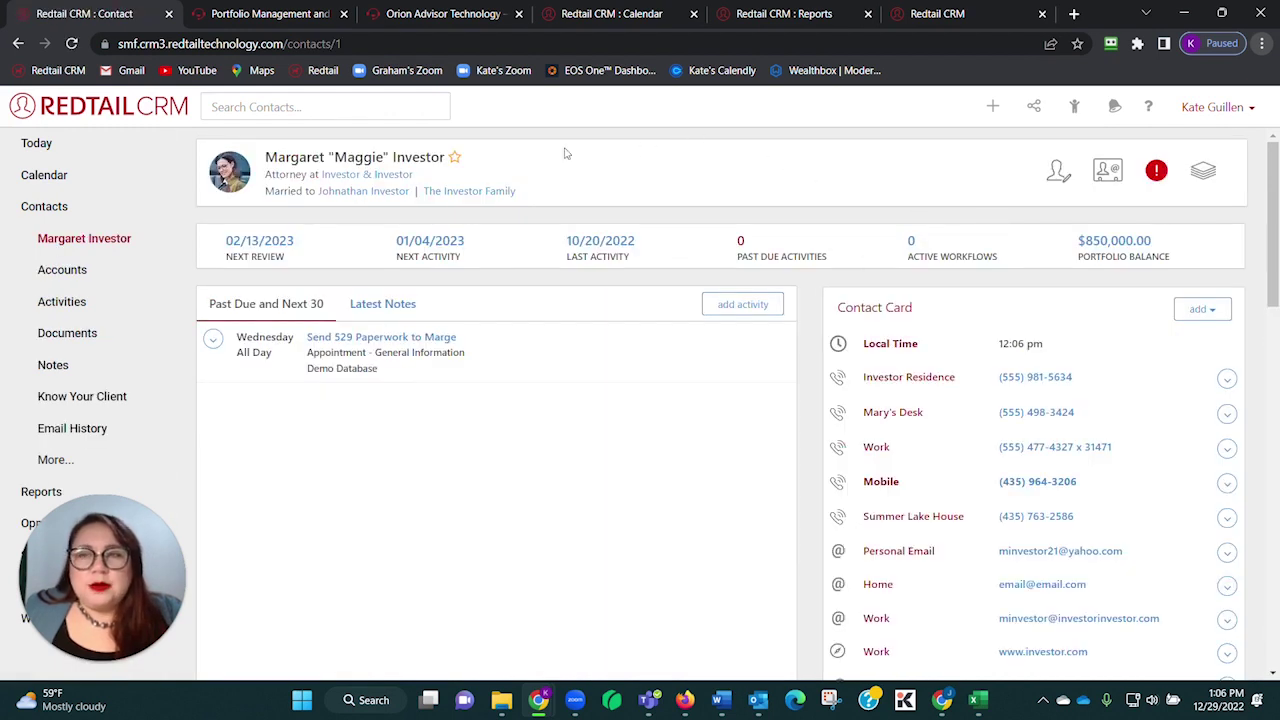
left_click(96, 275)
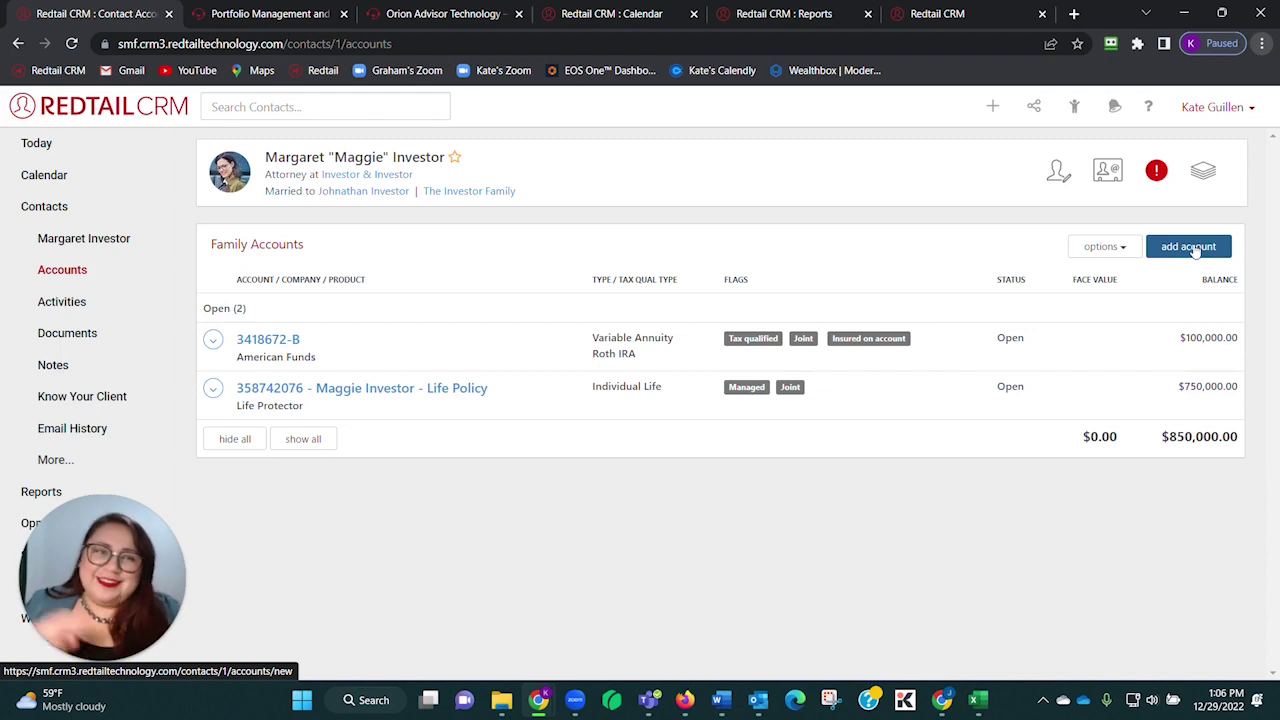
- Examine the form for manually adding an account, including its Type field, and close it without adding anything
left_click(1193, 249)
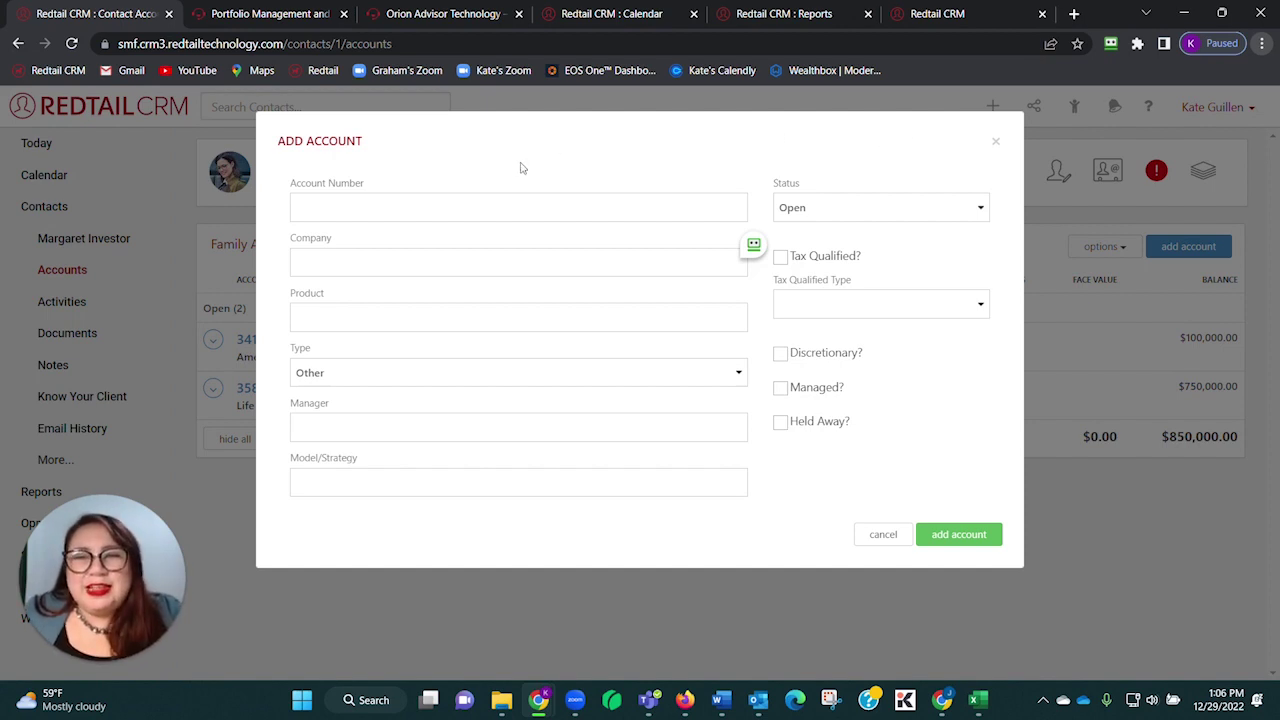
left_click(388, 376)
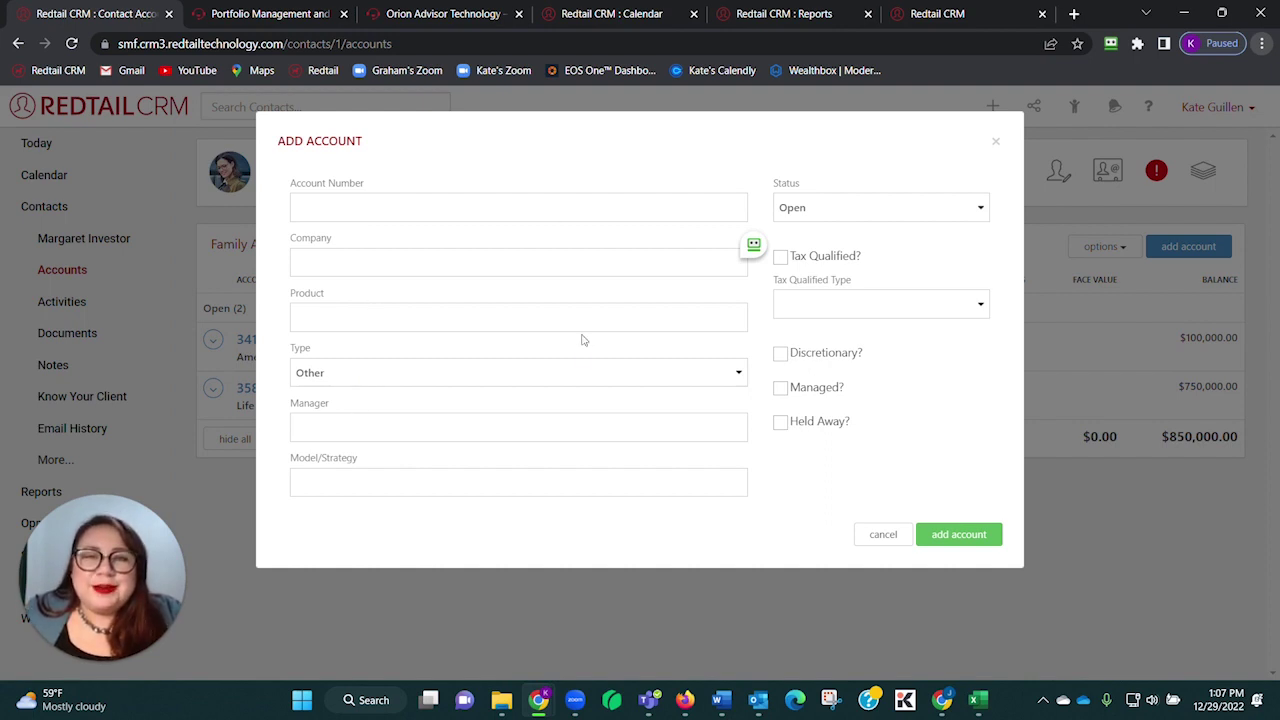
left_click(996, 144)
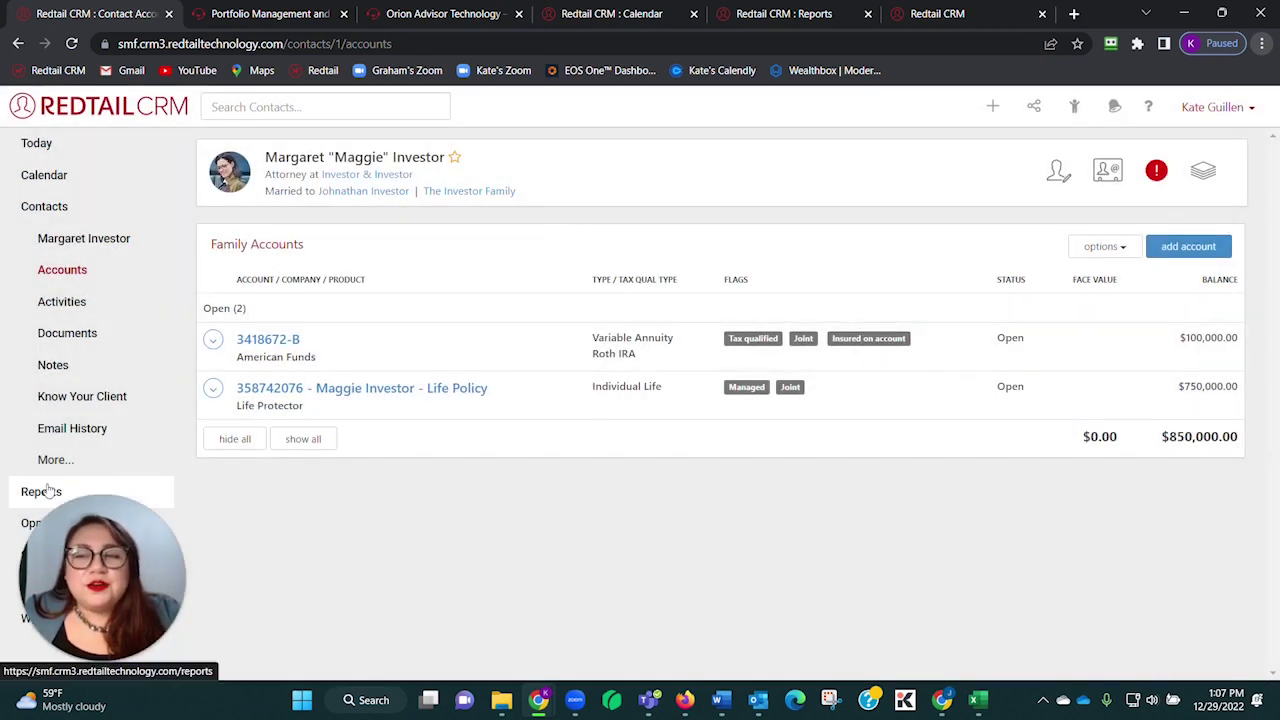
- Open the Accounts by Contact report from the account reports
left_click(45, 491)
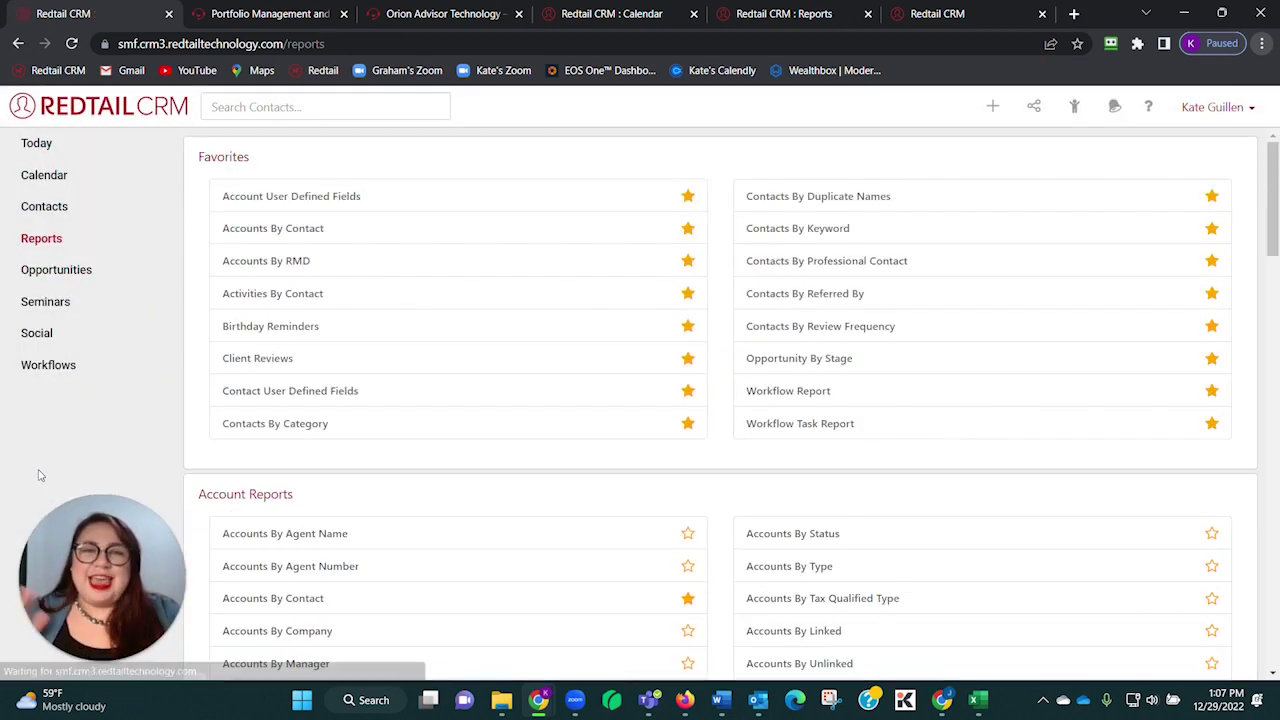
scroll(394, 449, "down", 3)
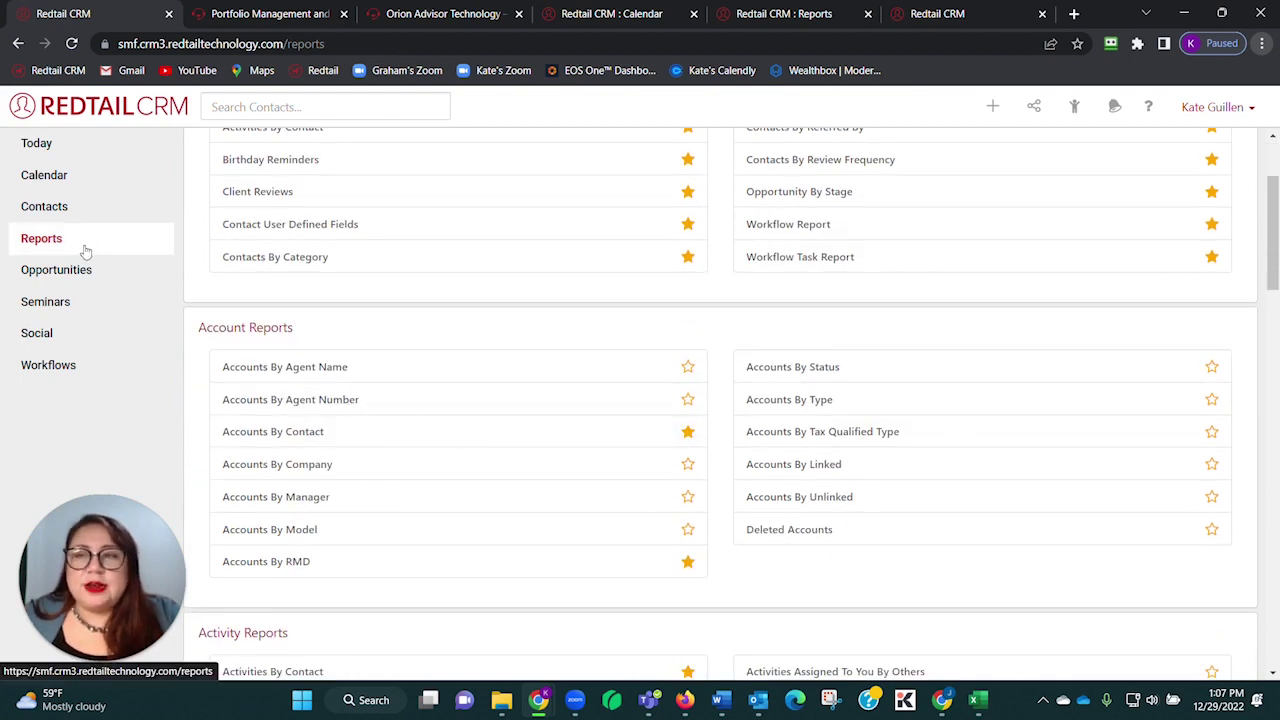
left_click(303, 430)
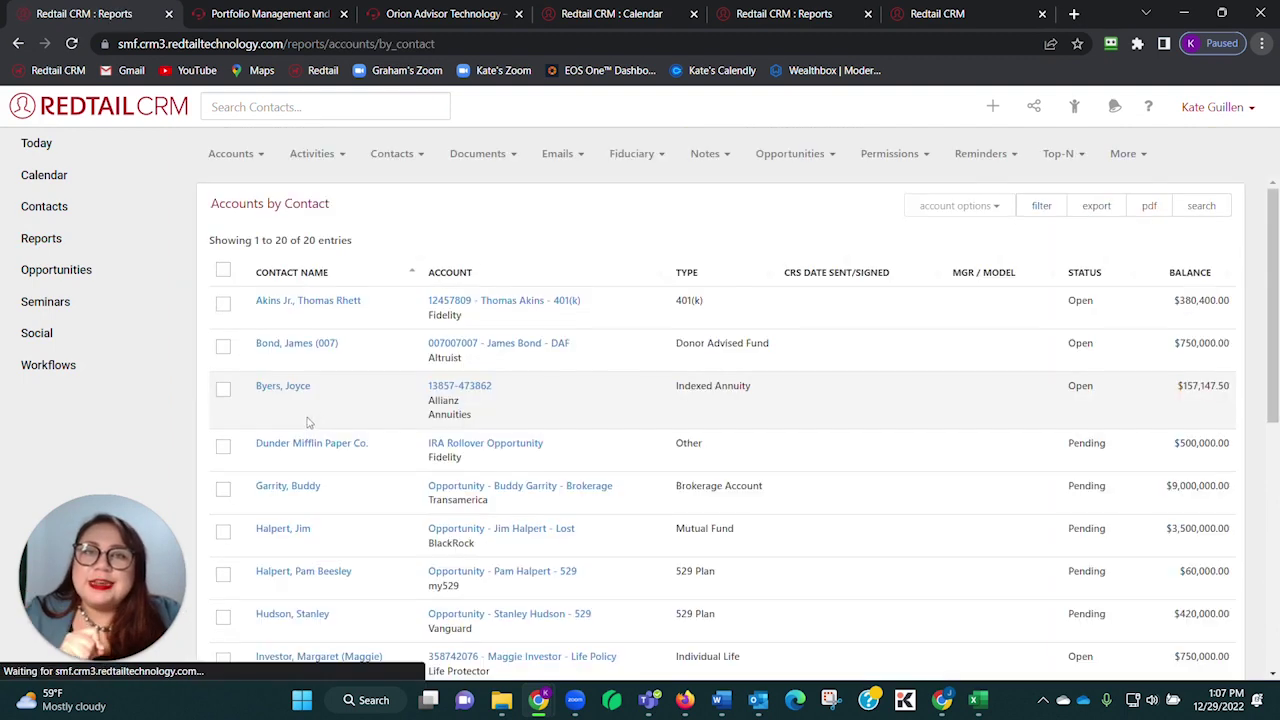
- Try a bulk field change on the Fidelity 401(k), Allianz annuity and IRA Rollover Opportunity accounts, marking Company and Product, and close it without saving
left_click(223, 303)
left_click(223, 470)
left_click(223, 413)
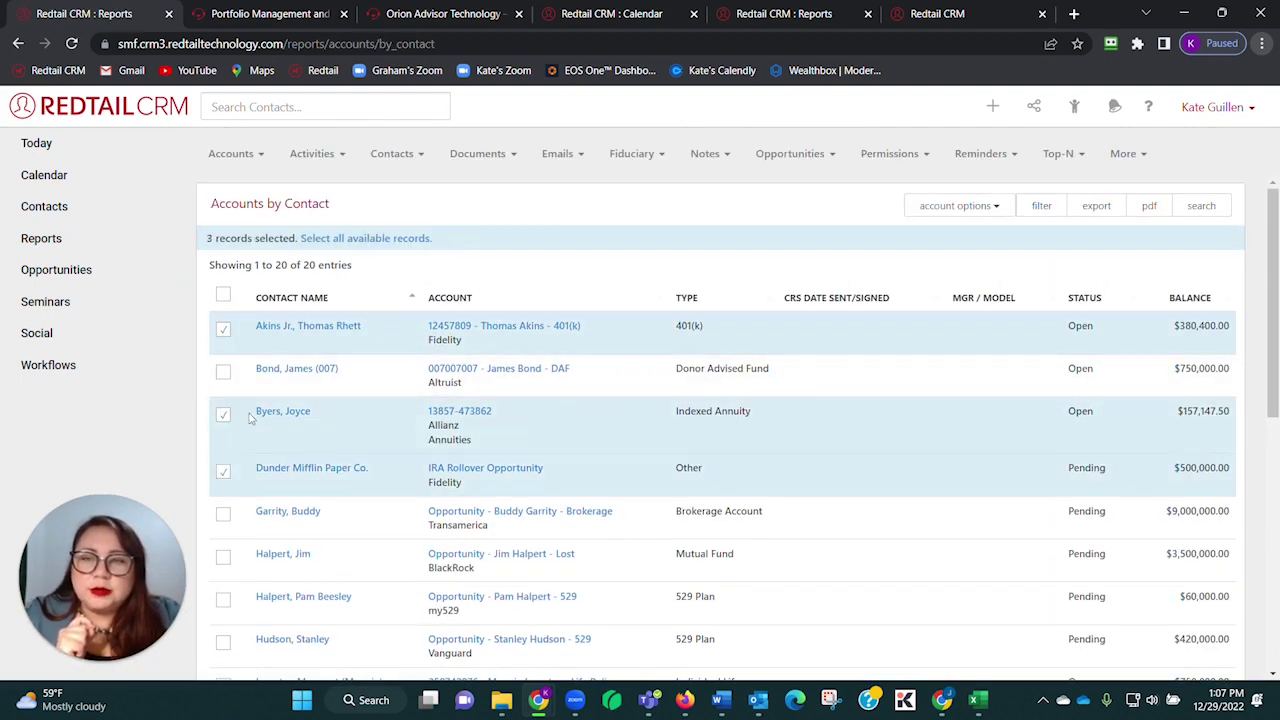
left_click(990, 206)
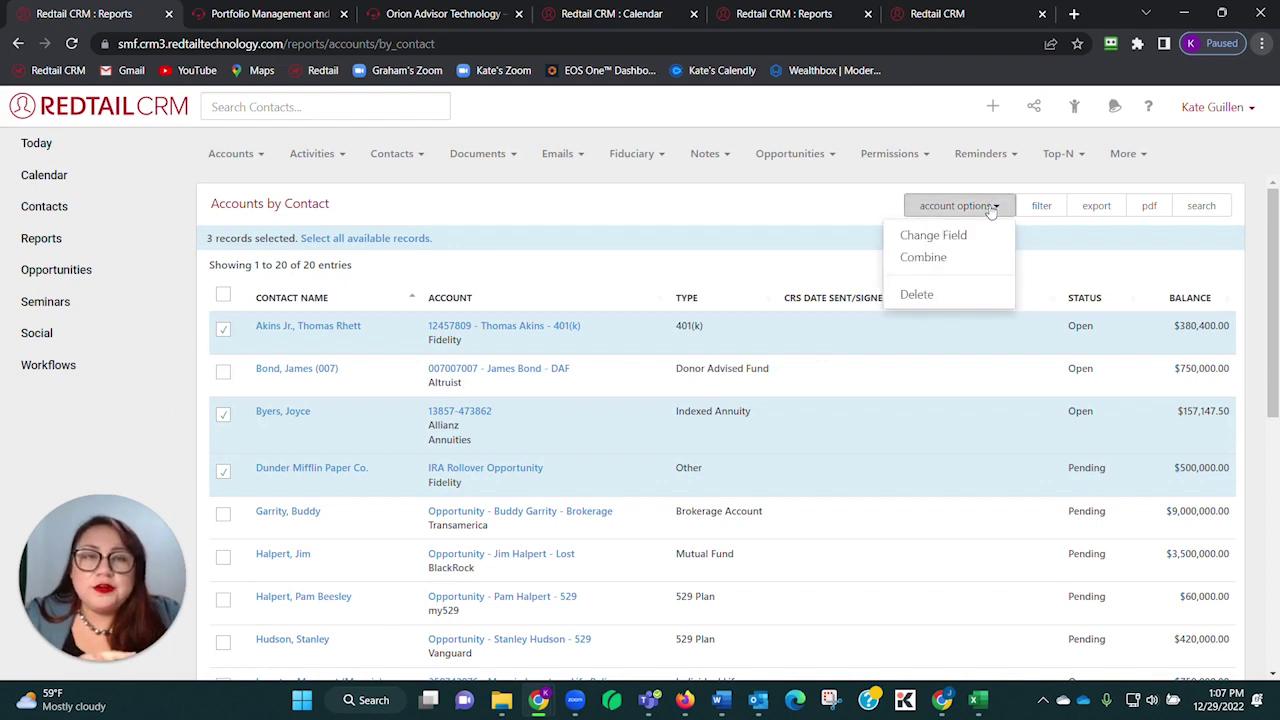
left_click(960, 238)
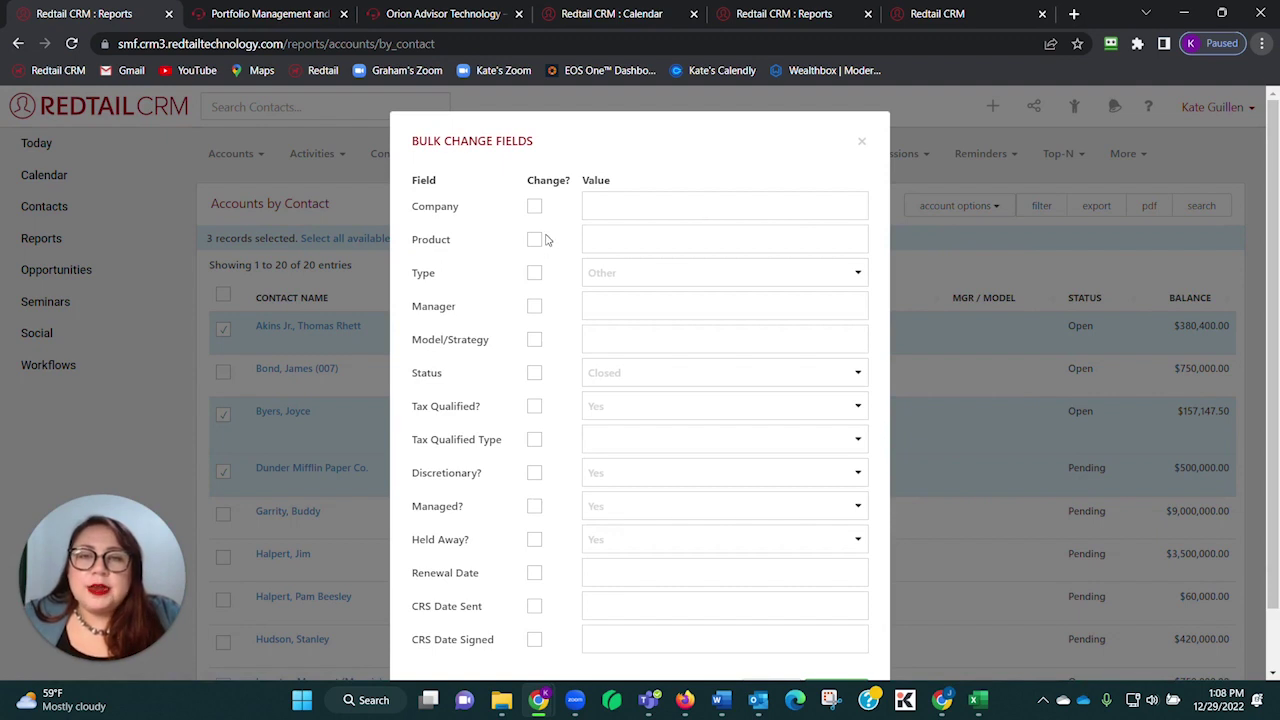
left_click(534, 240)
left_click(534, 207)
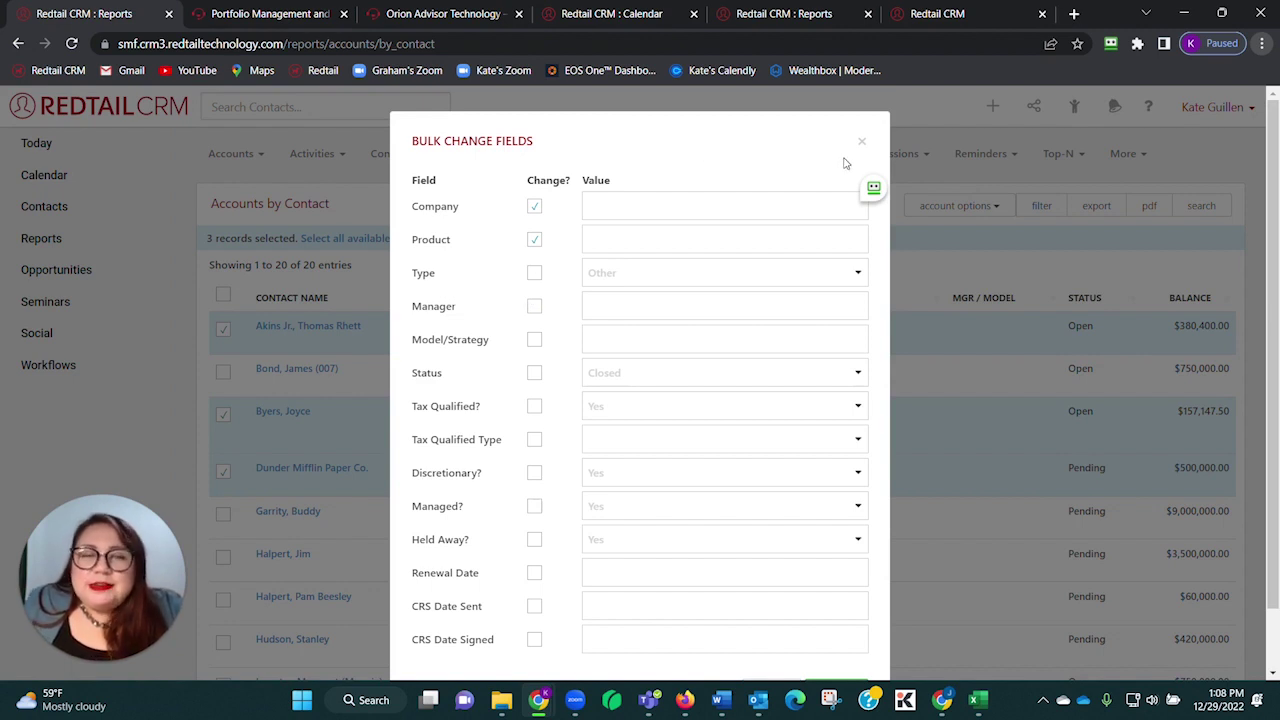
scroll(286, 134, "down", 2)
left_click(286, 134)
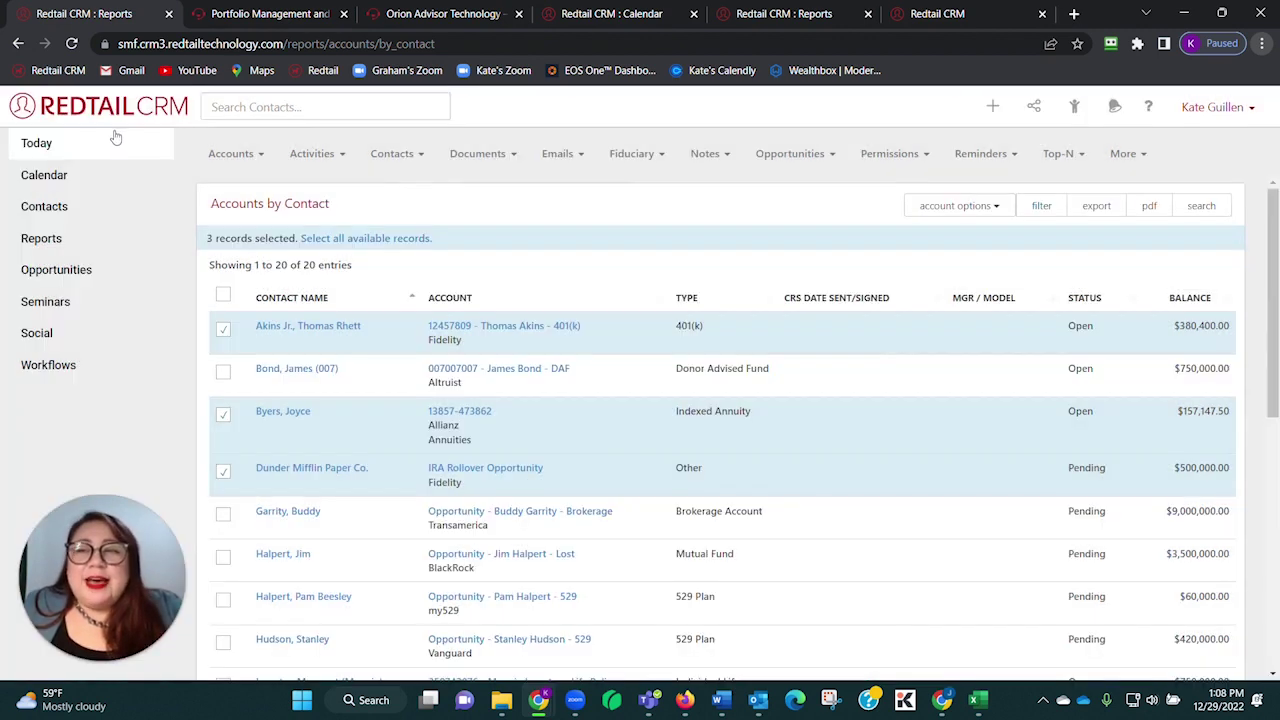
- Return to the Today dashboard, open the accounts overview from the AUM total, and view the Unlinked Accounts report
left_click(112, 141)
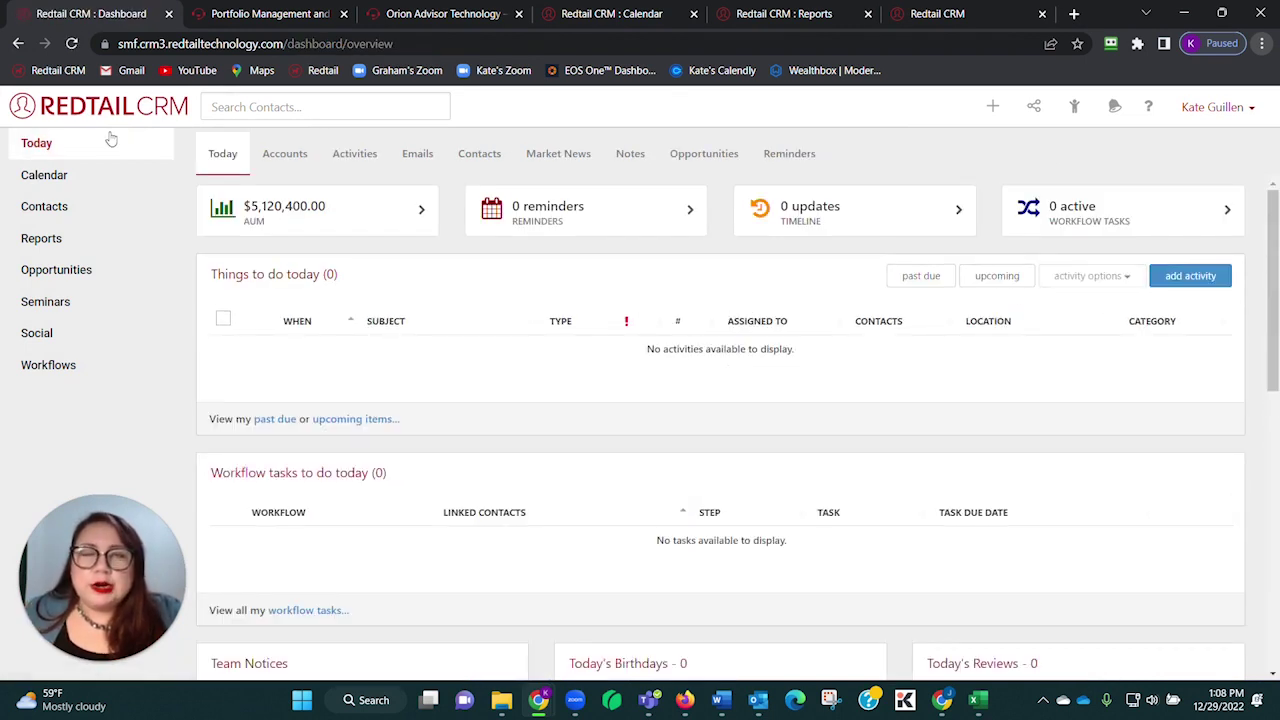
left_click(300, 221)
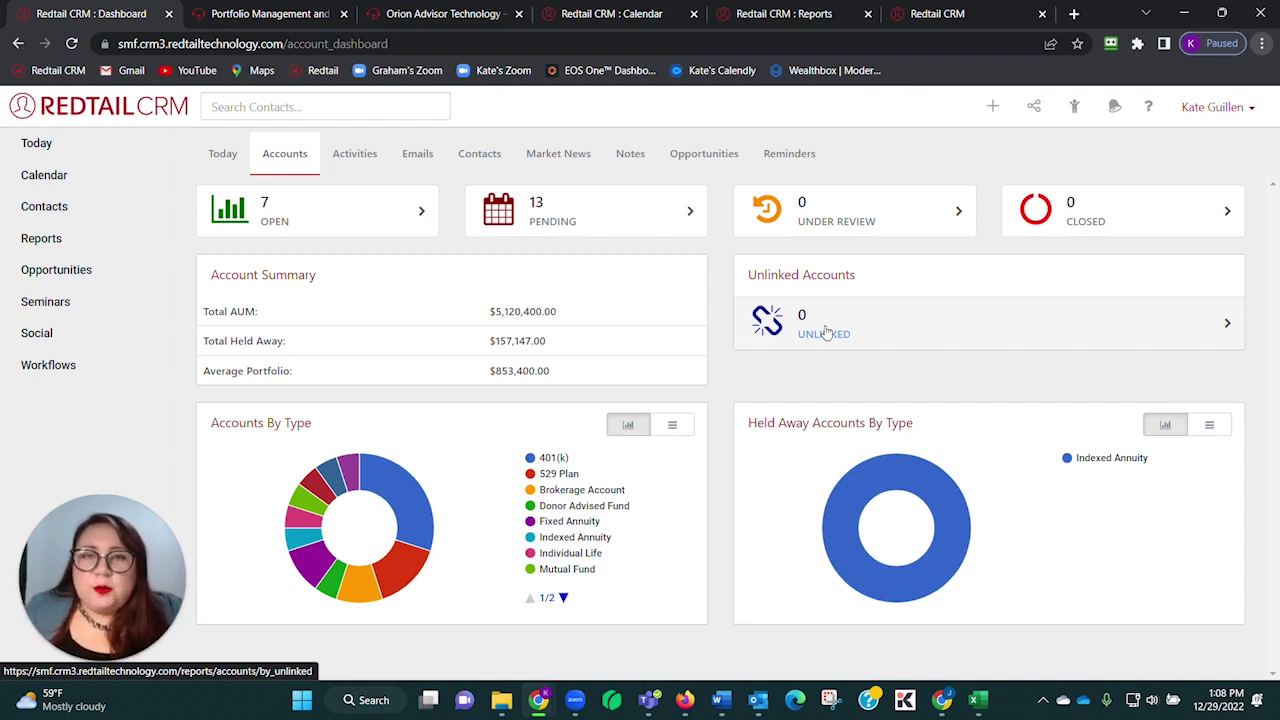
left_click(826, 333)
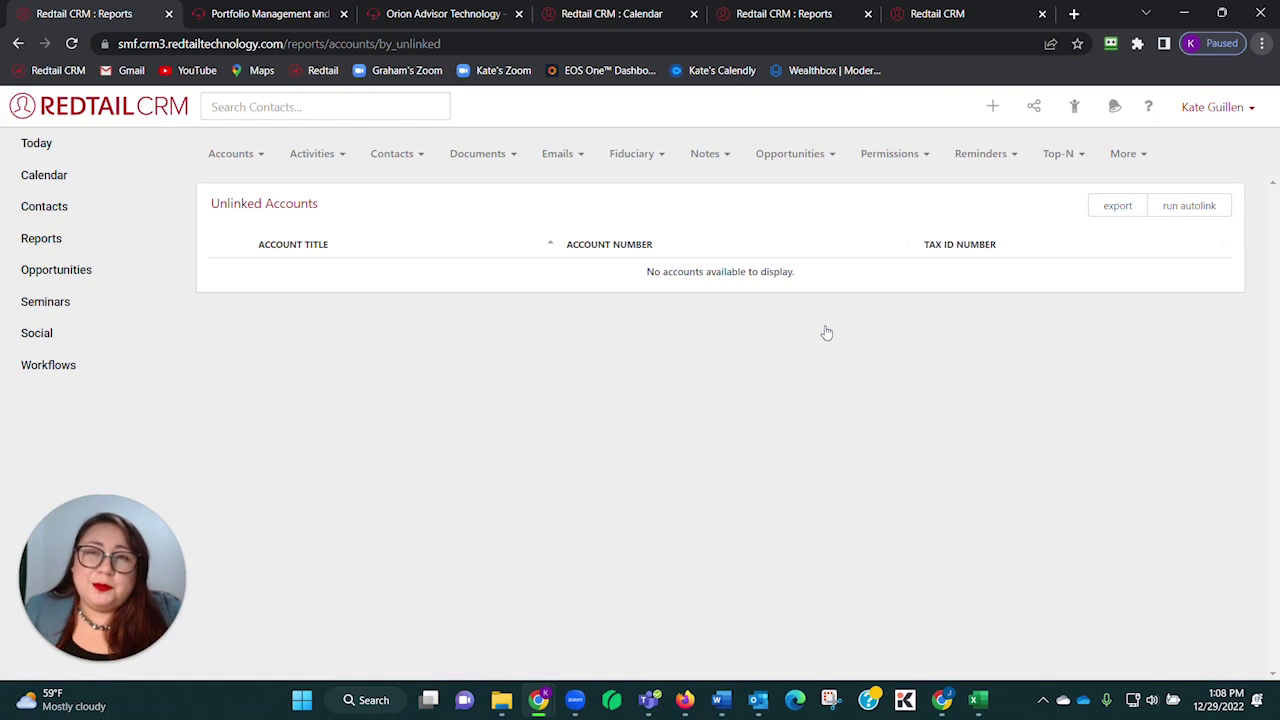